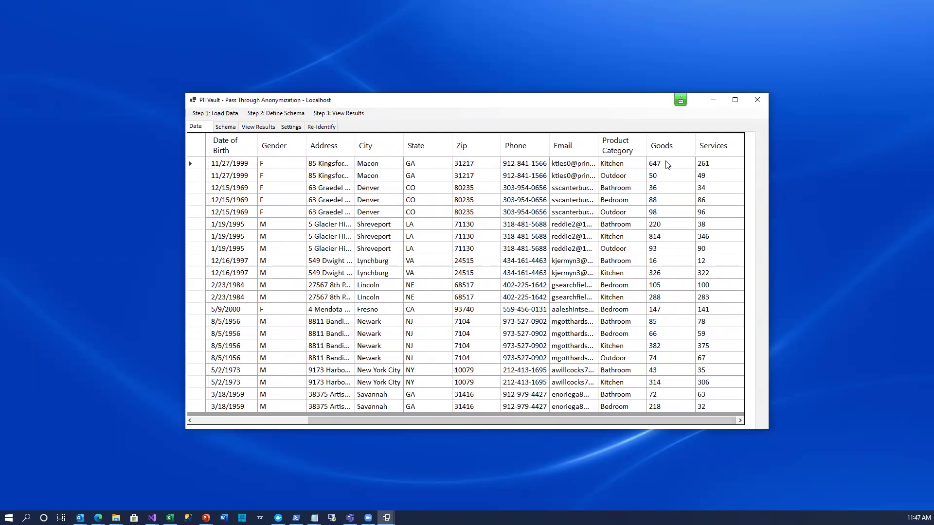
# Open the schema definition for the loaded data and set the Account Number column's type to Unique Key to Individual.
pyautogui.moveTo(628, 163); pyautogui.dragTo(695, 302)
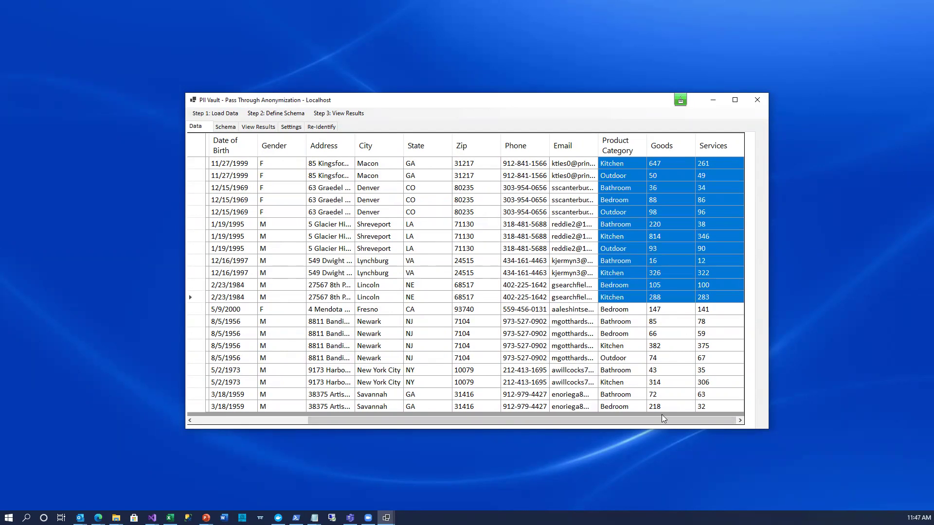
pyautogui.moveTo(658, 421); pyautogui.dragTo(543, 421)
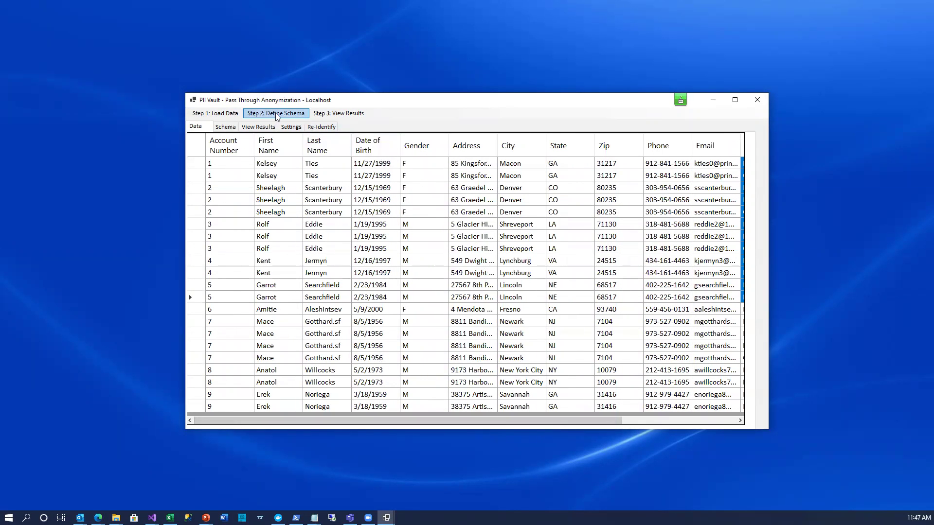
pyautogui.click(276, 113)
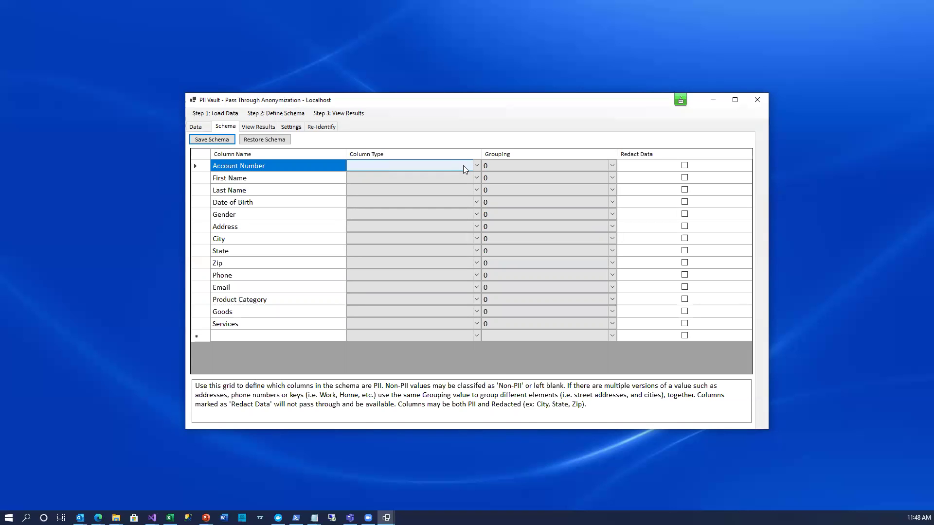
pyautogui.click(478, 169)
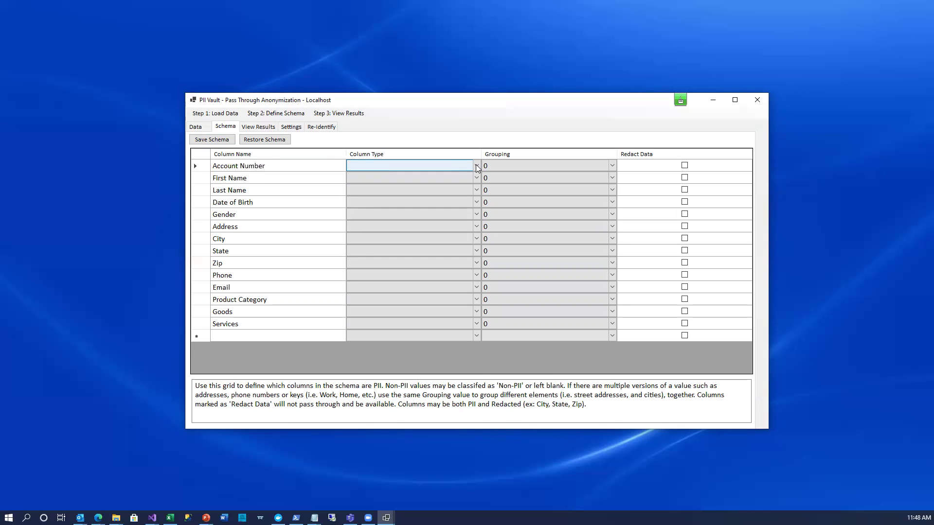
pyautogui.click(477, 169)
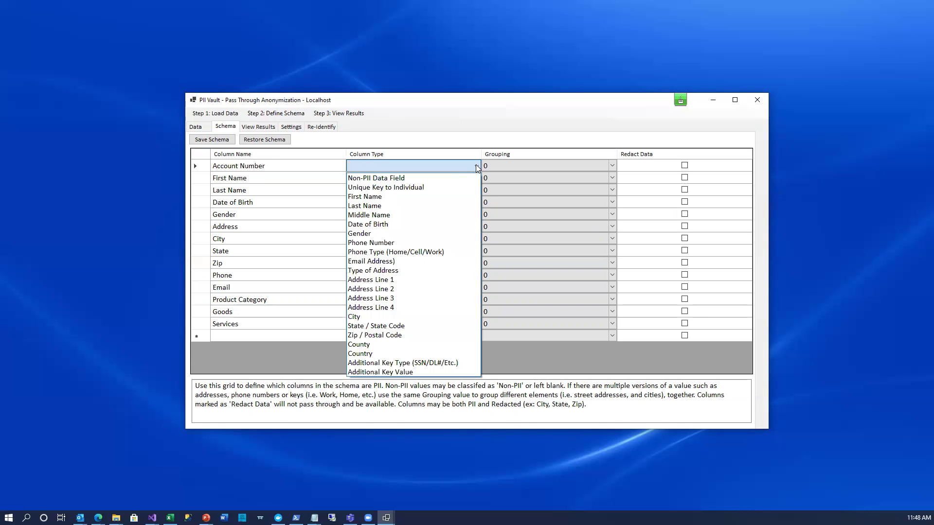
pyautogui.click(408, 188)
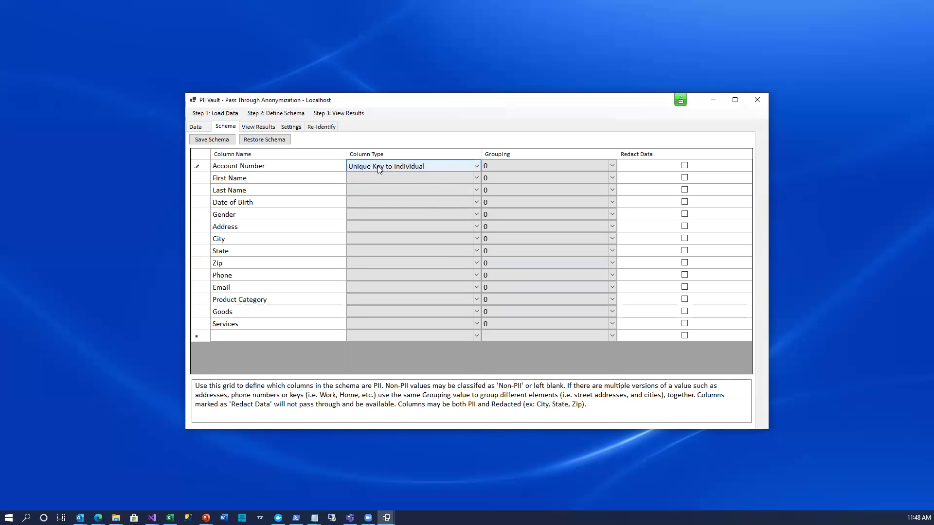
# Assign the column types First Name, Last Name and Date of Birth to the columns of the same names.
pyautogui.click(393, 175)
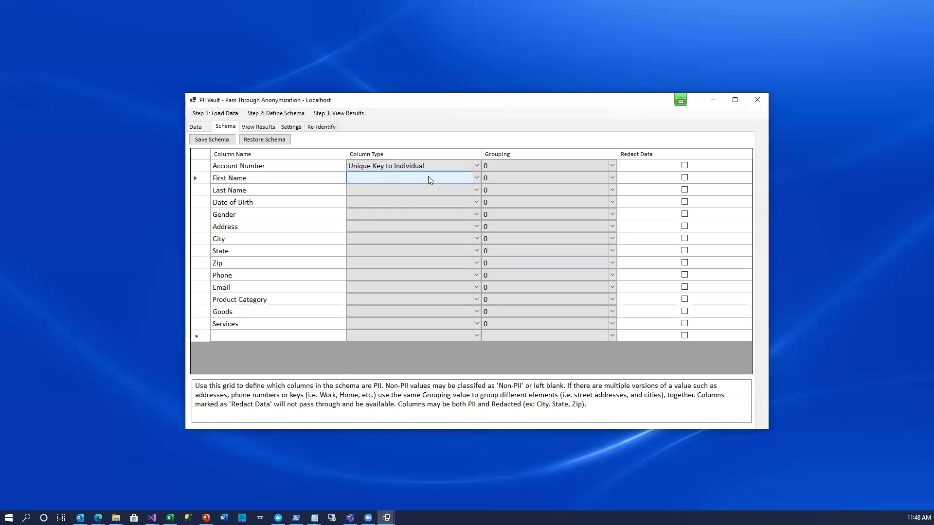
pyautogui.press('f')
pyautogui.click(419, 187)
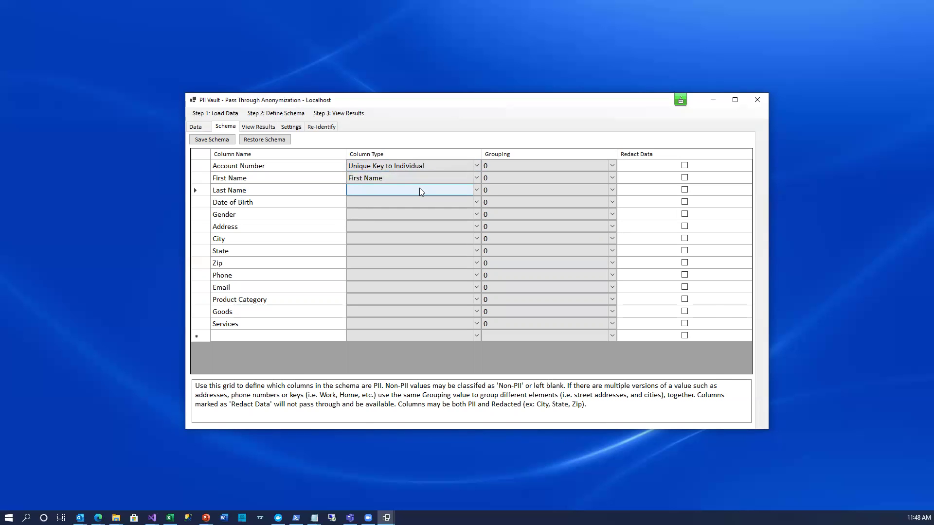
pyautogui.press('l')
pyautogui.click(407, 201)
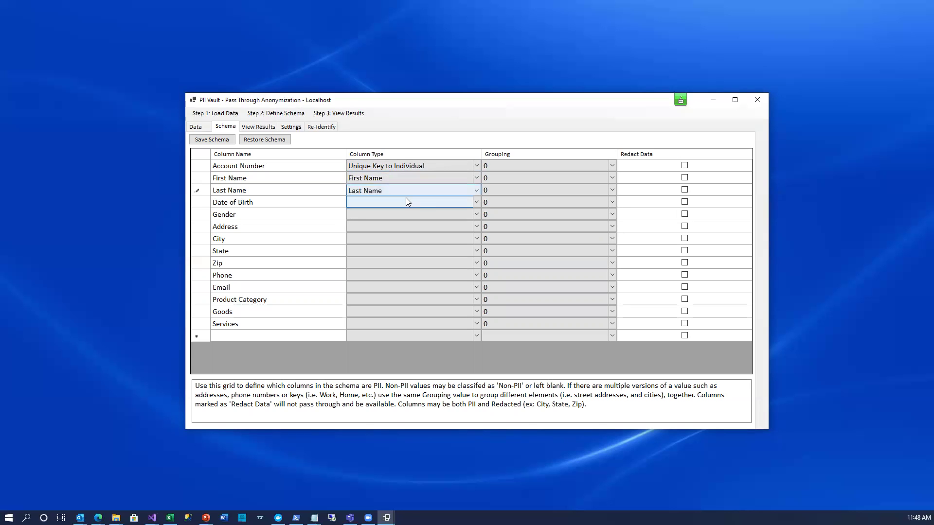
pyautogui.press('d')
# Set the column types of Gender to Gender, Address to Address Line 1, and City to City.
pyautogui.click(399, 212)
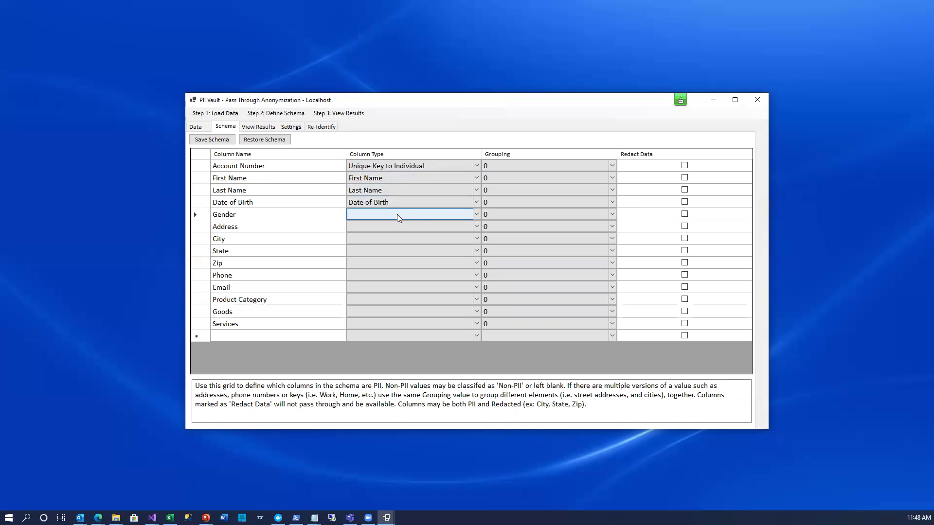
pyautogui.press('g')
pyautogui.click(392, 228)
pyautogui.press('a')
pyautogui.click(384, 236)
pyautogui.press('c')
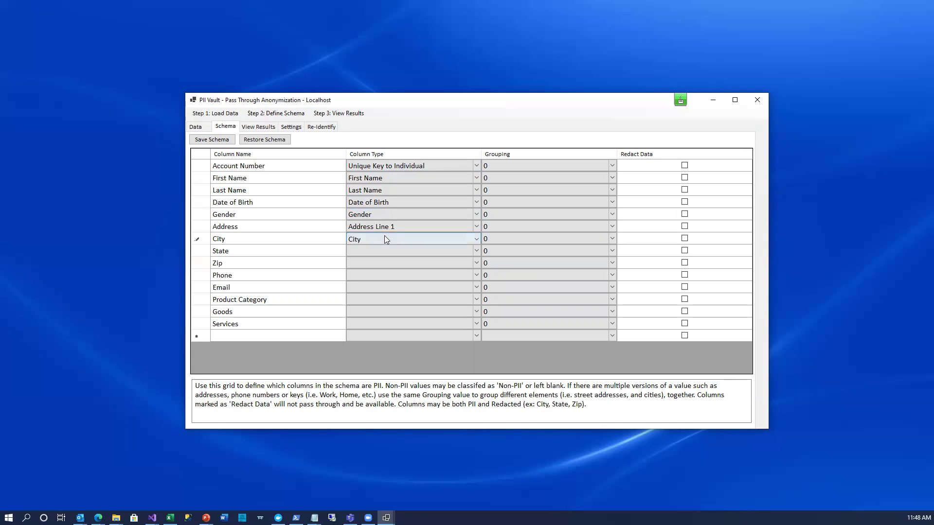
# Set the State, Zip, Phone and Email column types to State / State Code, Zip / Postal Code, Phone Number and Email Address.
pyautogui.click(385, 246)
pyautogui.press('s')
pyautogui.click(376, 262)
pyautogui.press('z')
pyautogui.click(370, 271)
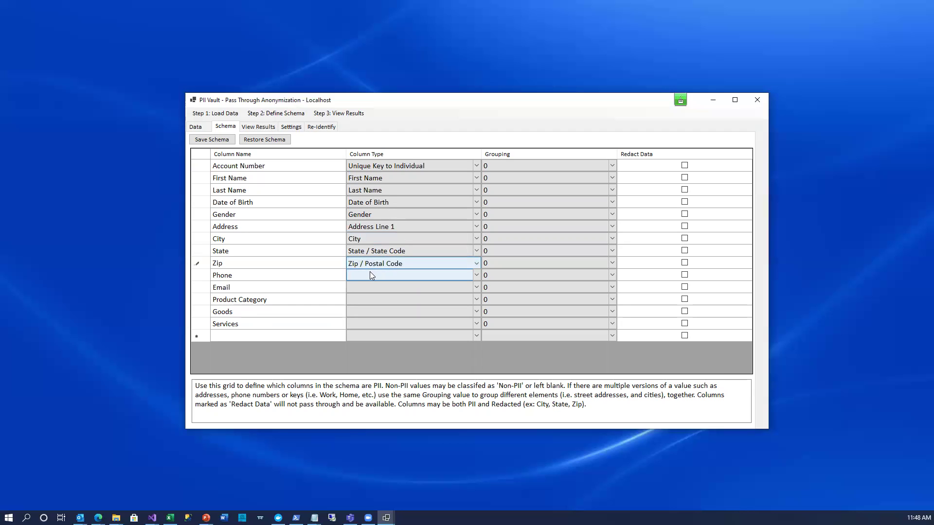
pyautogui.press('p')
pyautogui.click(368, 287)
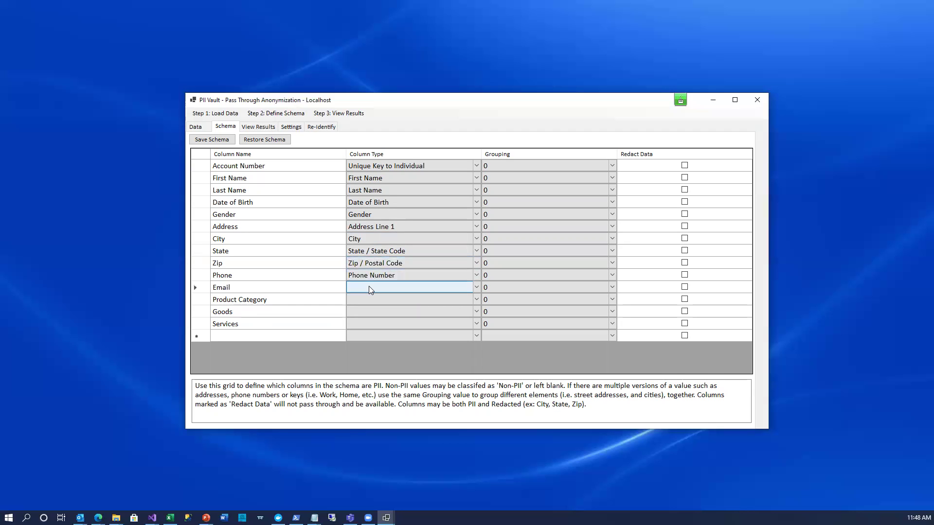
pyautogui.press('e')
# Classify the Product Category column as a Non-PII Data Field, leaving the Goods column type blank.
pyautogui.click(431, 301)
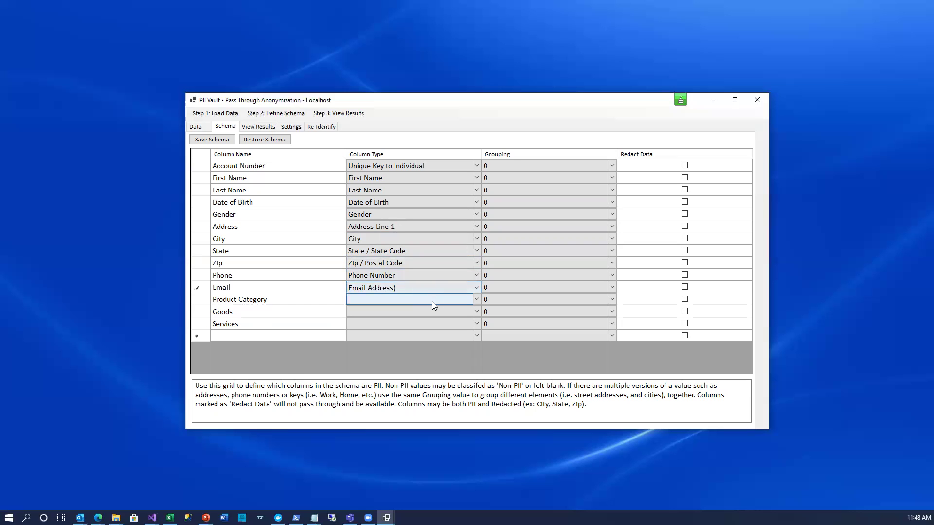
pyautogui.click(476, 299)
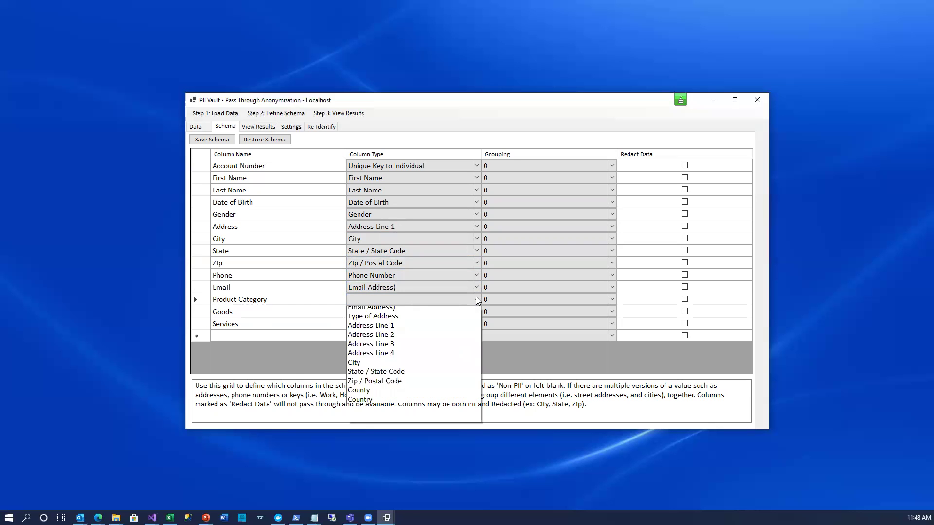
pyautogui.click(416, 312)
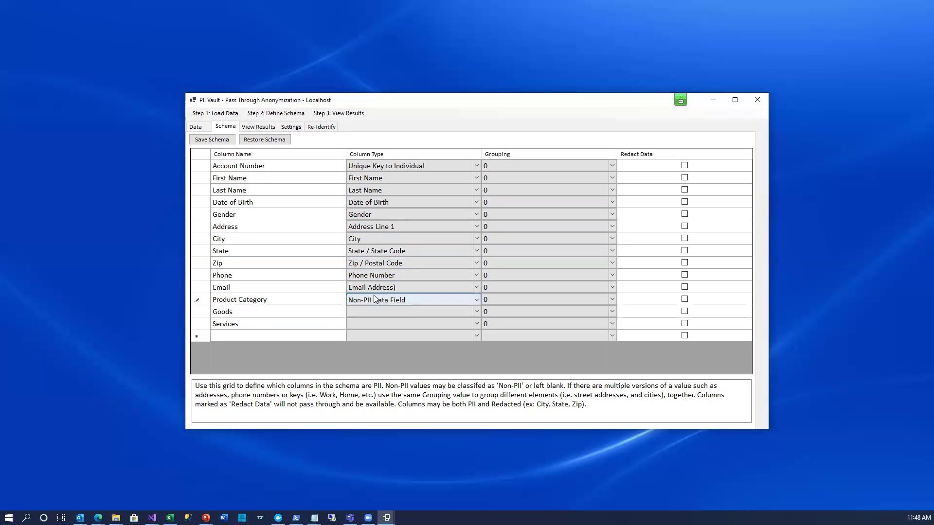
pyautogui.click(390, 312)
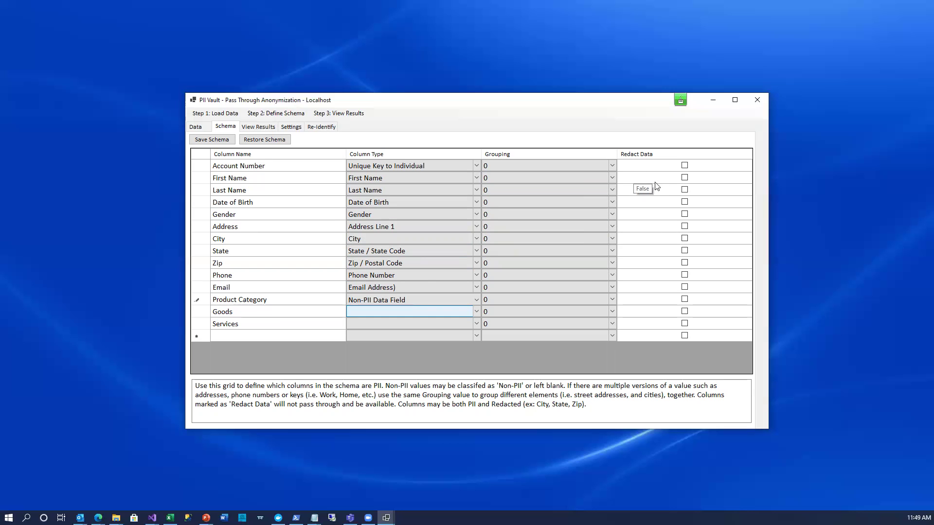
# Mark the Account Number, First Name, Last Name, Date of Birth, Address, Phone and Email columns for data redaction.
pyautogui.click(685, 166)
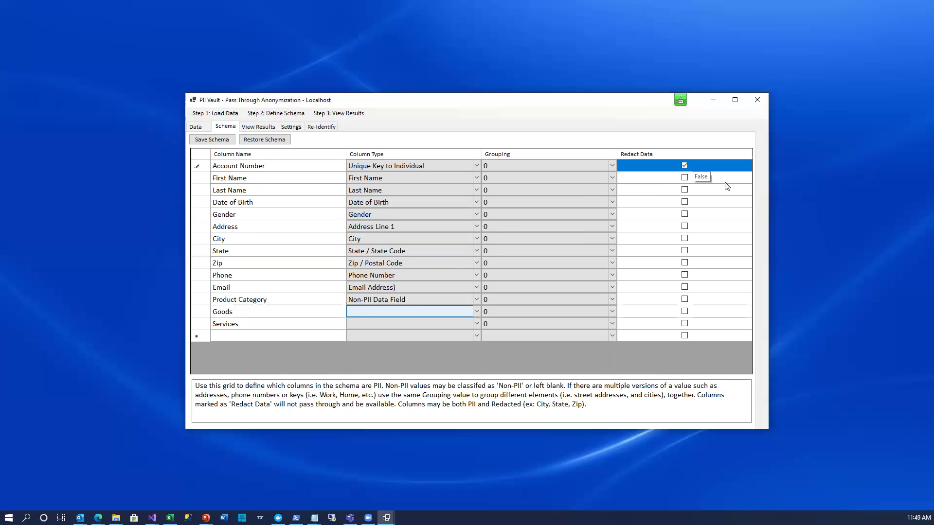
pyautogui.click(685, 178)
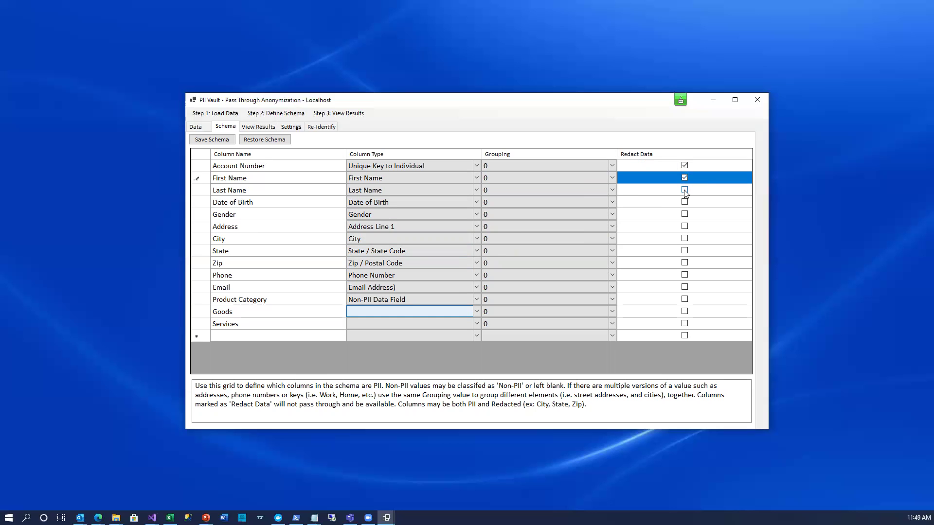
pyautogui.click(685, 190)
pyautogui.click(684, 201)
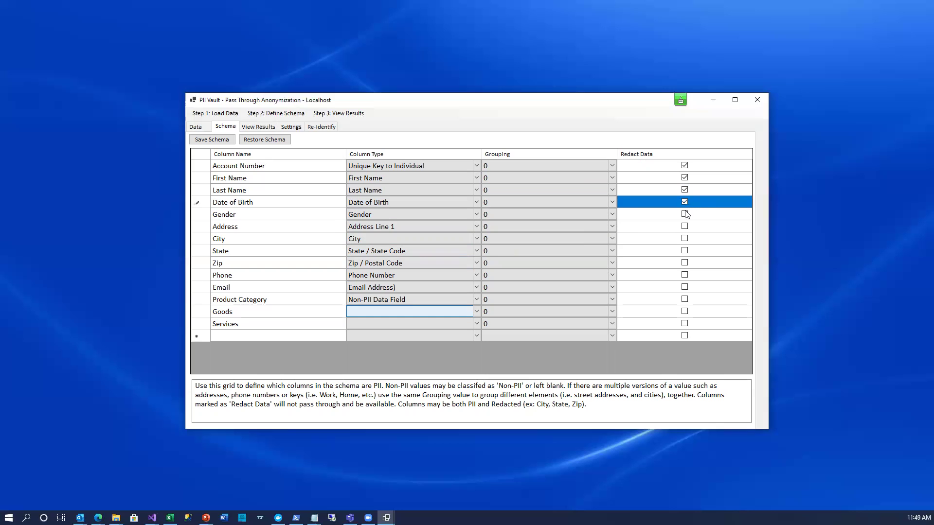
pyautogui.click(685, 227)
pyautogui.click(685, 239)
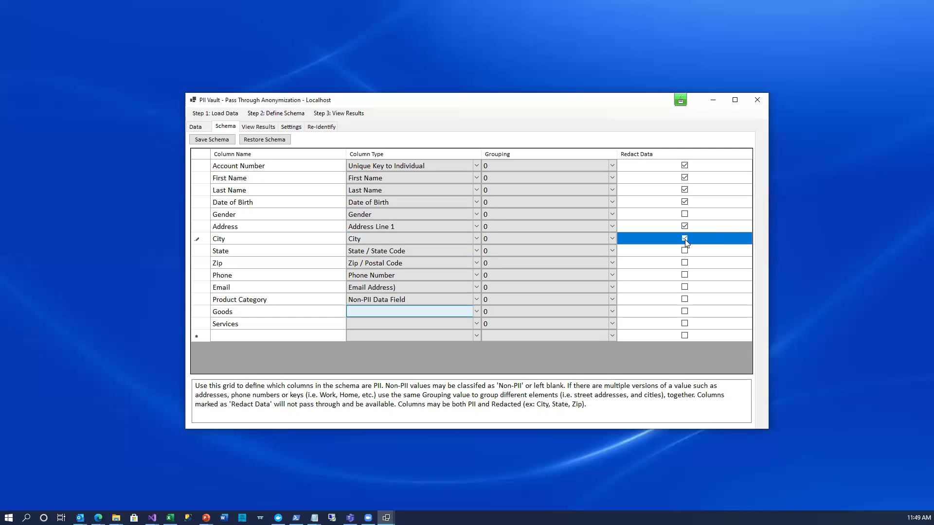
pyautogui.click(685, 239)
pyautogui.click(684, 275)
pyautogui.click(685, 287)
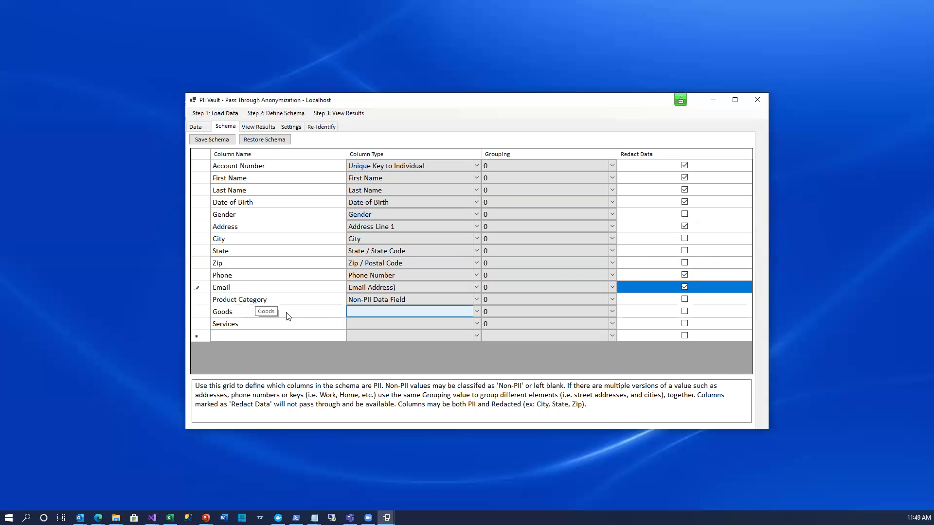
# Generate the anonymized results, logging in with Account 1.
pyautogui.click(343, 113)
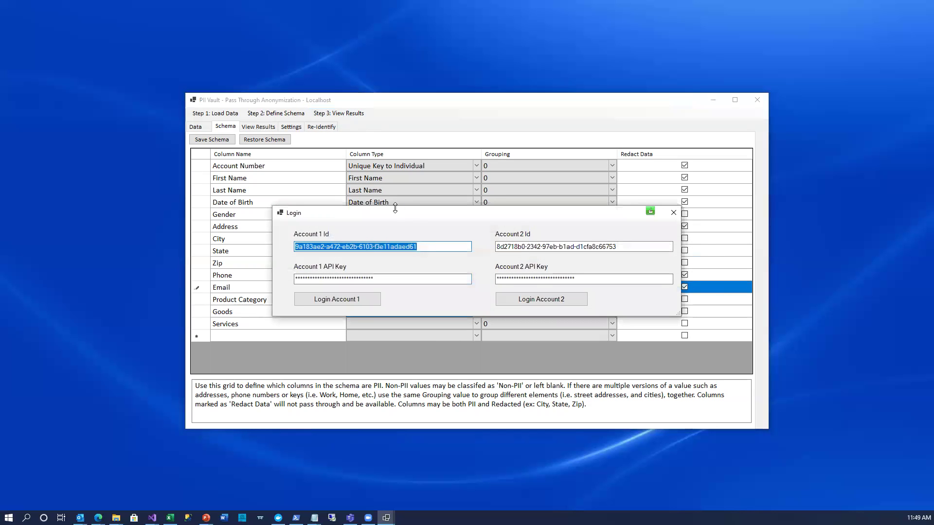
pyautogui.click(354, 298)
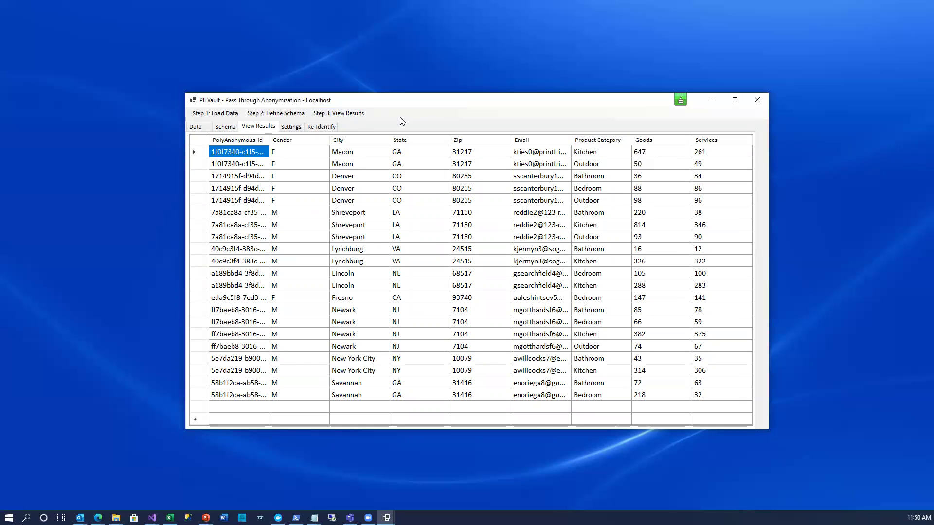
# Open the Localhost vault profile for editing, review its account ID, API key and base URI fields, and save it.
pyautogui.click(292, 127)
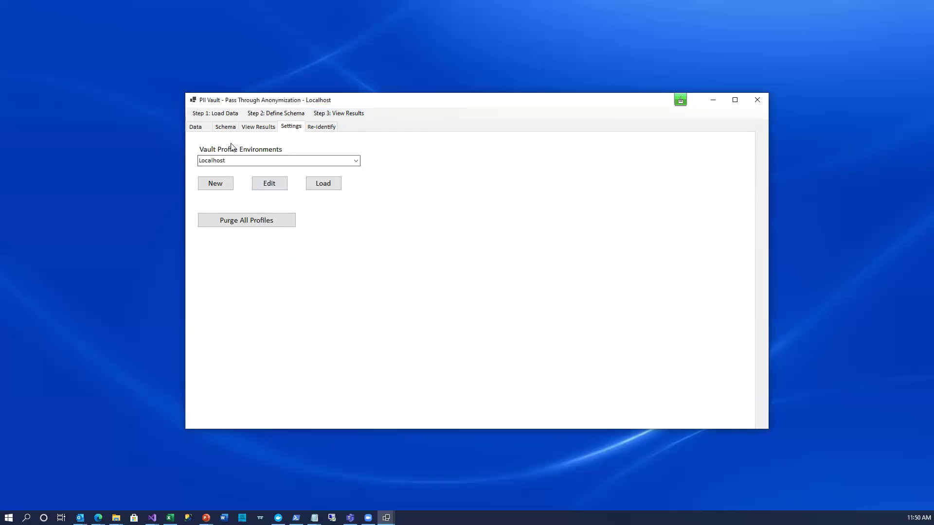
pyautogui.click(272, 183)
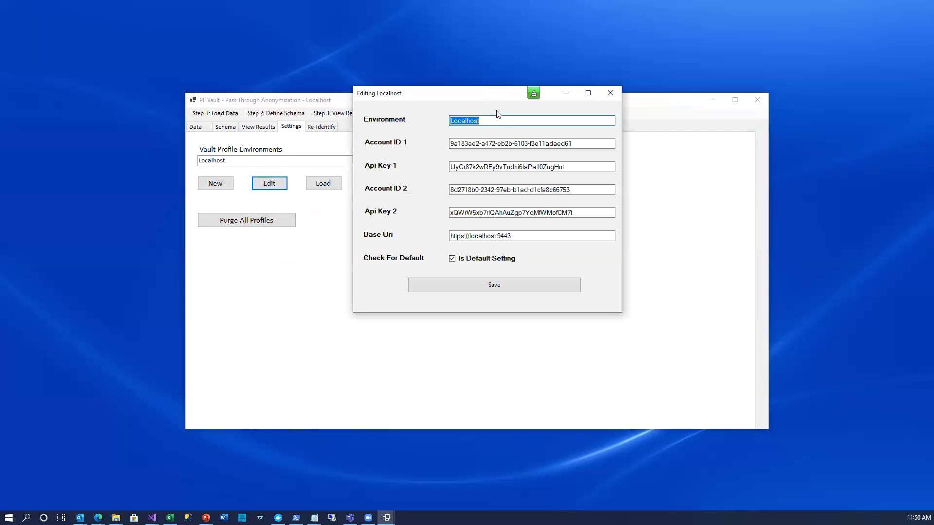
pyautogui.click(472, 144)
pyautogui.click(466, 167)
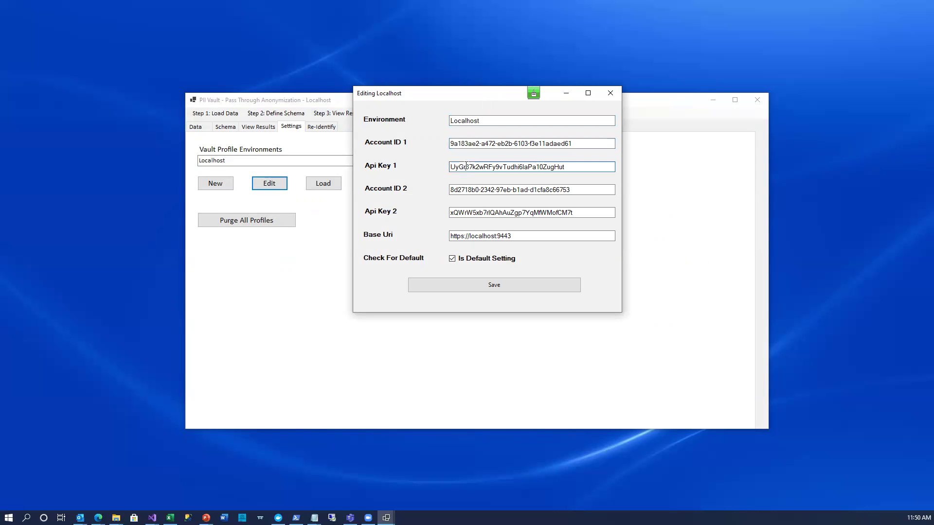
pyautogui.click(467, 189)
pyautogui.click(476, 210)
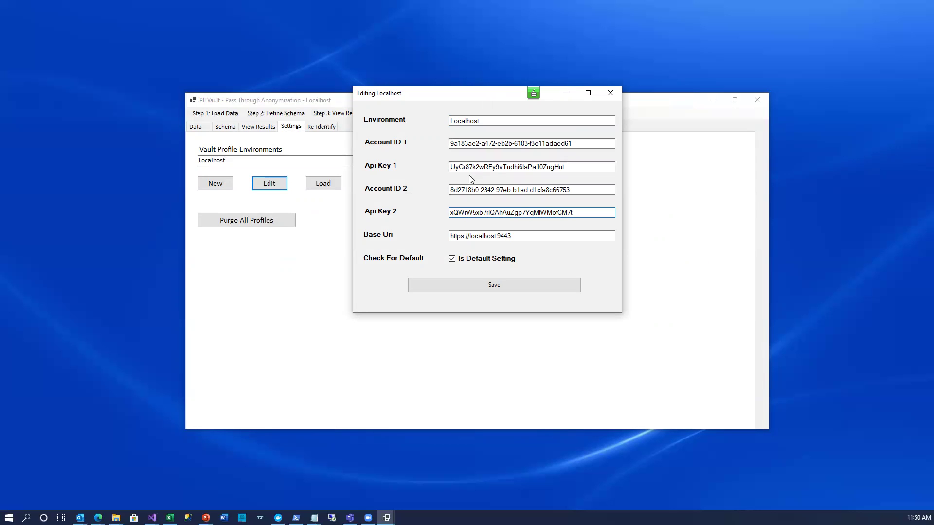
pyautogui.moveTo(514, 236); pyautogui.dragTo(450, 237)
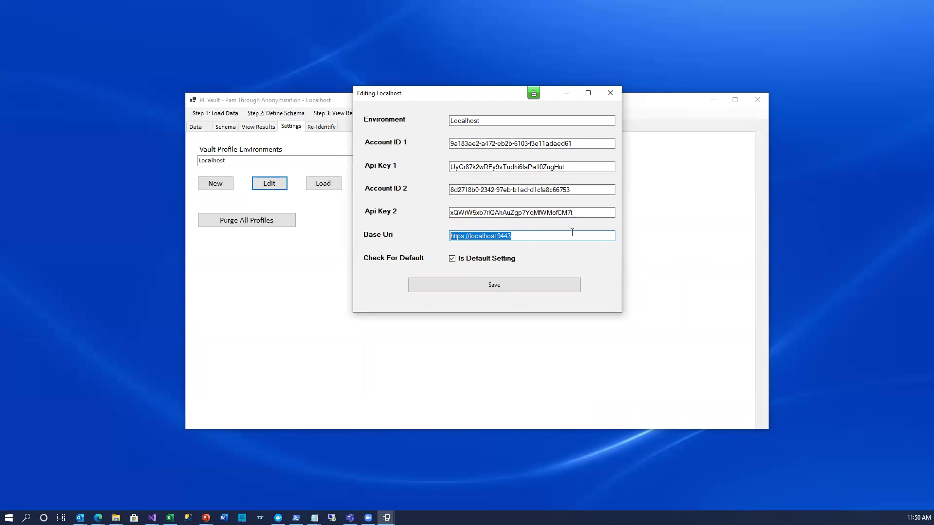
pyautogui.click(517, 280)
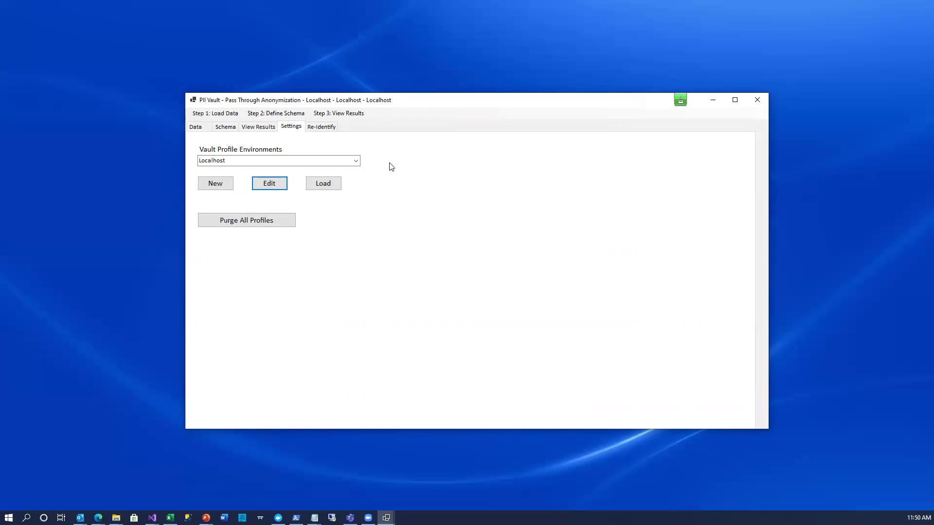
# Revisit the original data and the anonymized results, and populate the Poly IDs for re-identification.
pyautogui.click(320, 128)
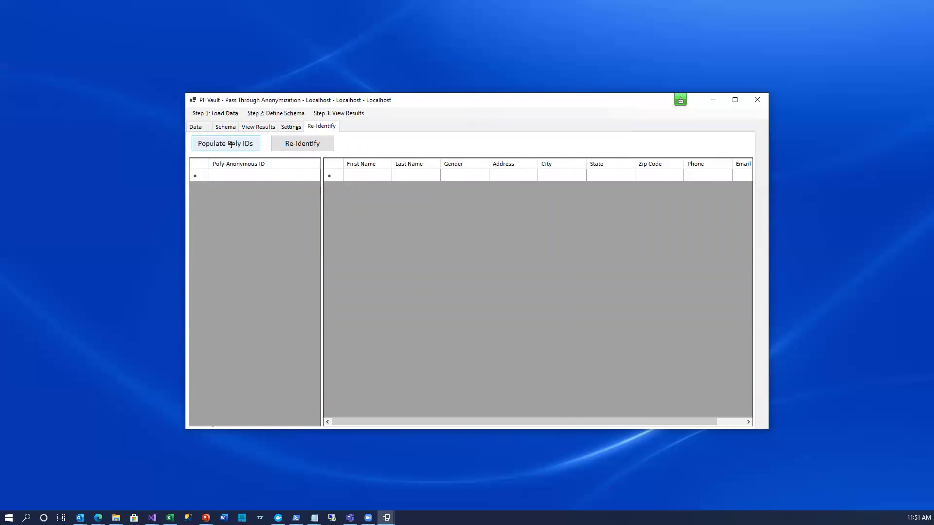
pyautogui.click(201, 127)
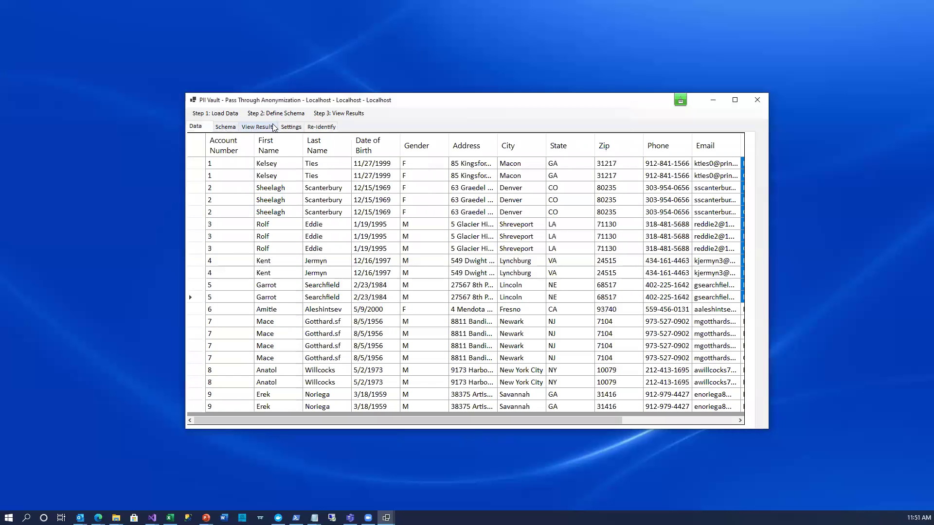
pyautogui.click(259, 127)
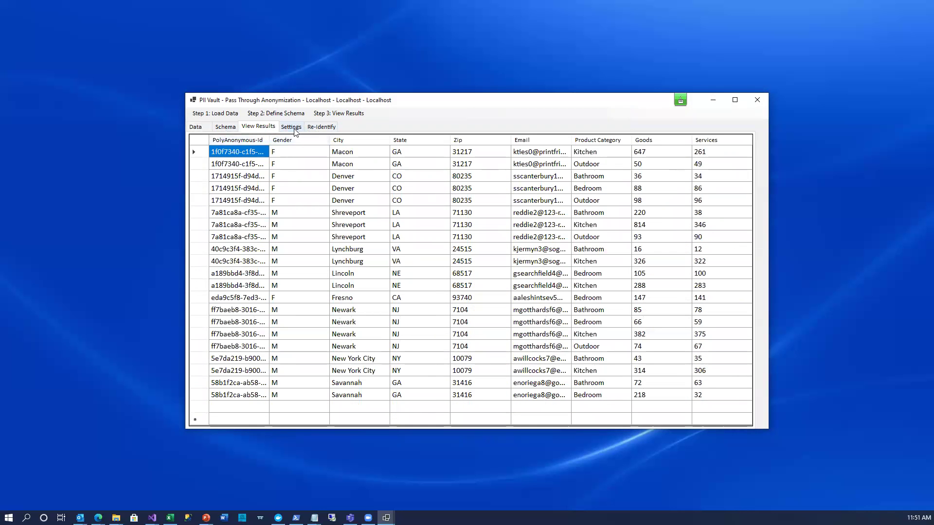
pyautogui.click(333, 127)
pyautogui.click(232, 144)
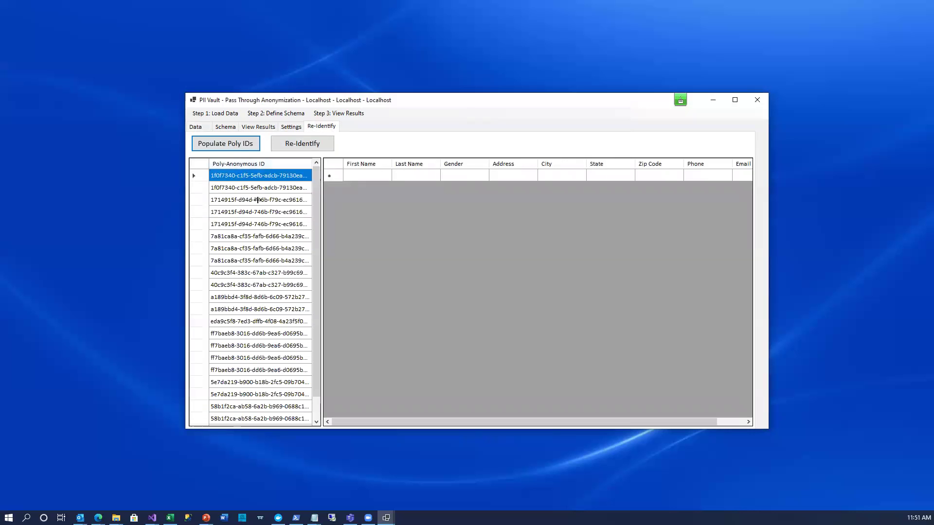
# Re-identify the records behind the populated Poly IDs, logging in with Account 1.
pyautogui.click(302, 144)
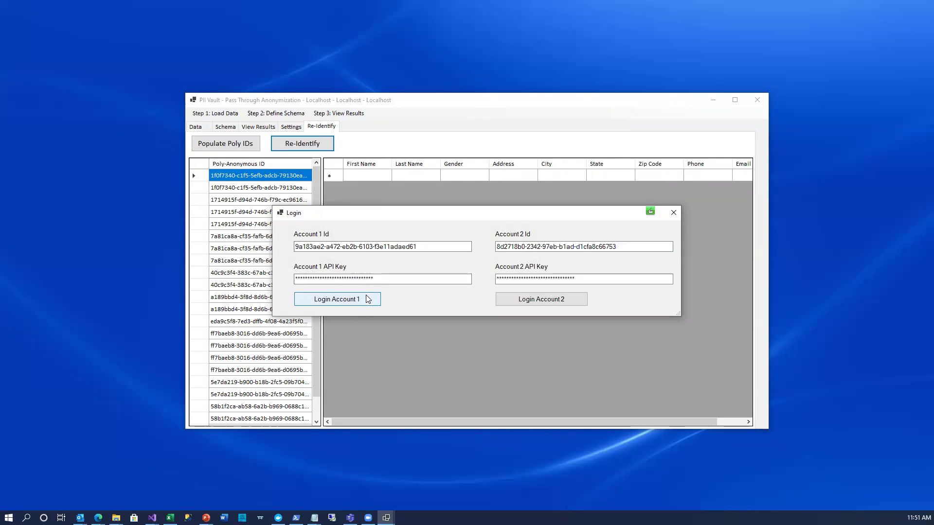
pyautogui.click(367, 299)
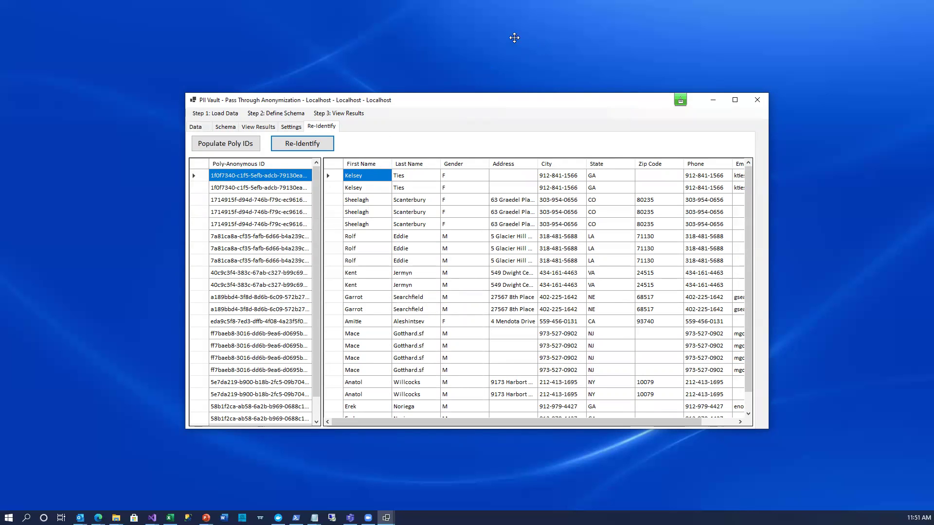
pyautogui.click(664, 13)
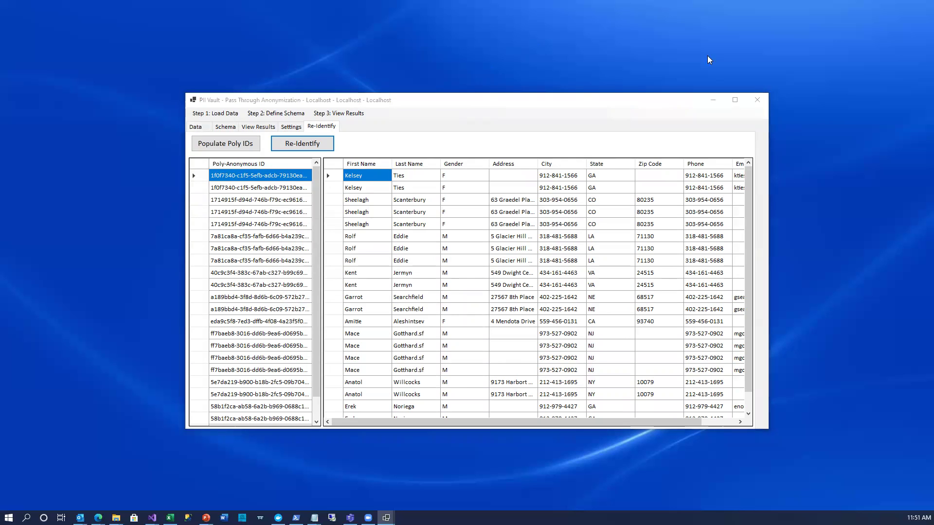